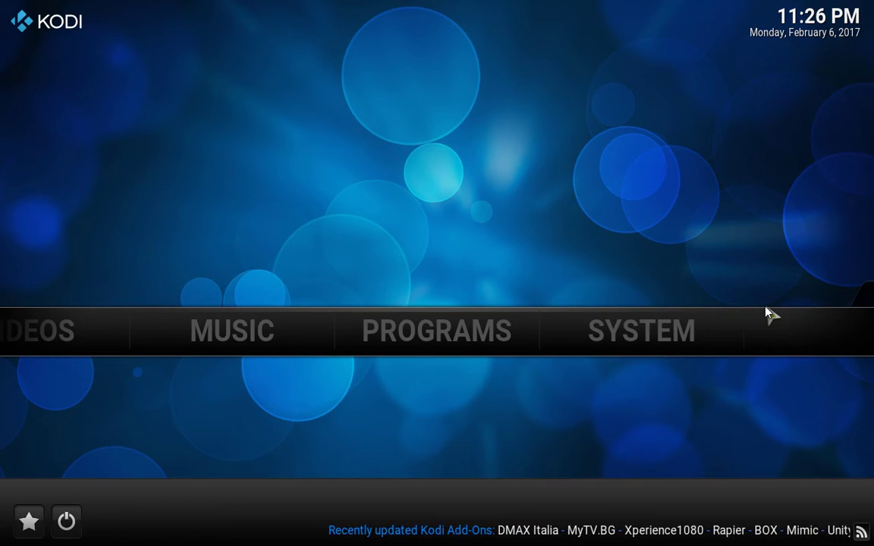
Check the Kodi build and version in the system information summary, then close it
{"action": "mouse_move", "coordinate": [771, 313]}
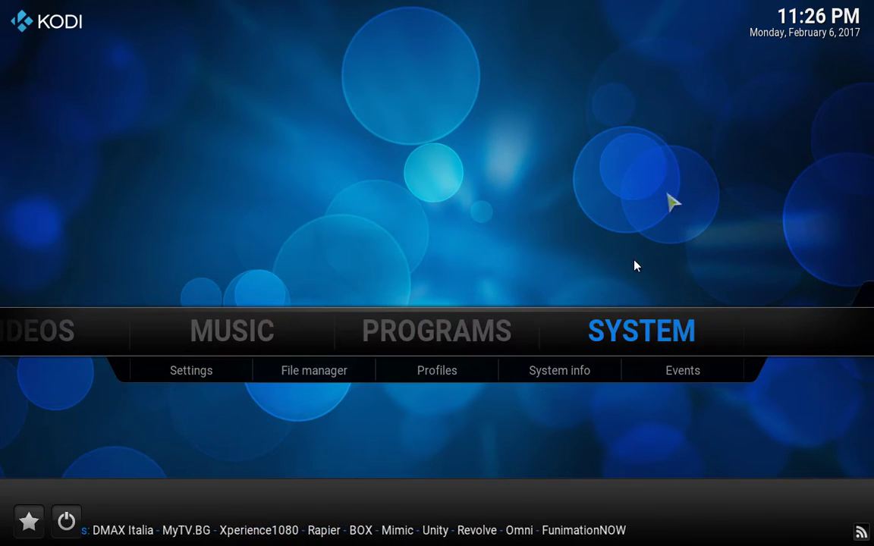
{"action": "left_click", "coordinate": [575, 390]}
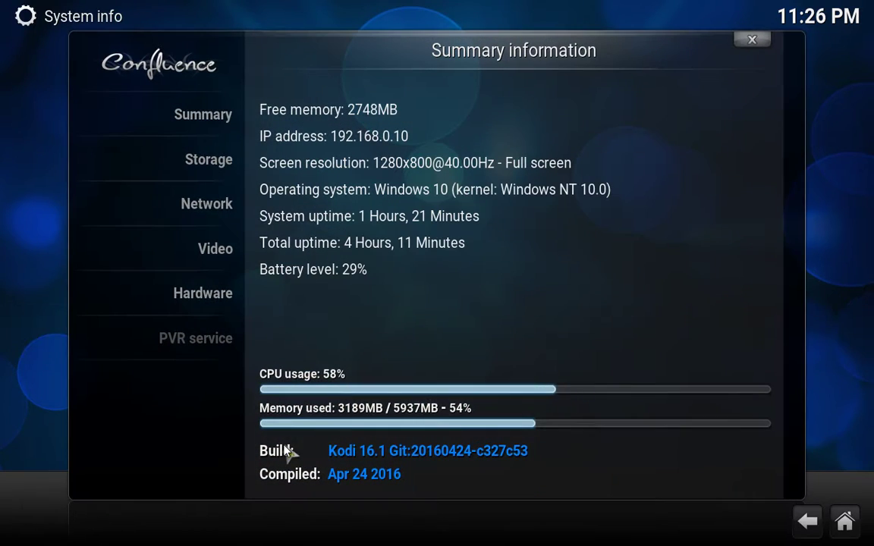
{"action": "left_click", "coordinate": [758, 41]}
Look through the video add-ons installed in the Videos section
{"action": "key", "text": "Left"}
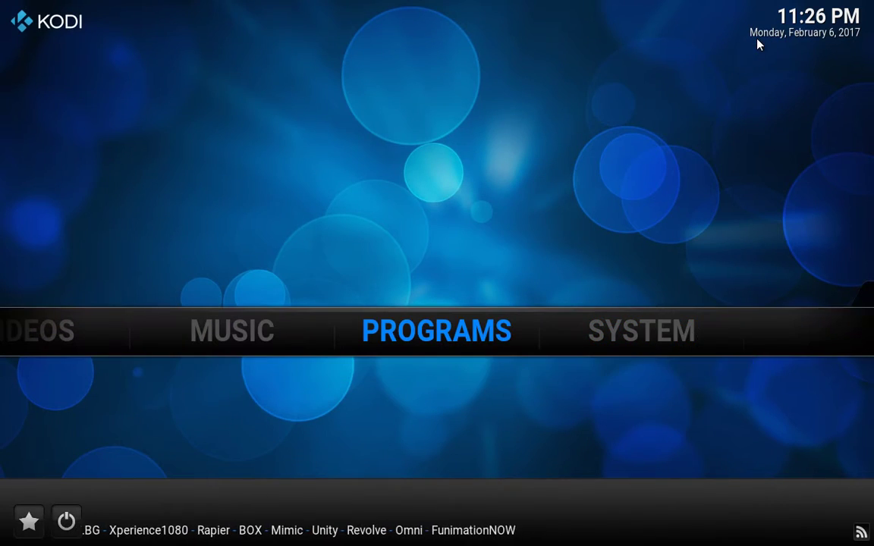
{"action": "key", "text": "Left"}
{"action": "key", "text": "Left"}
{"action": "key", "text": "Right"}
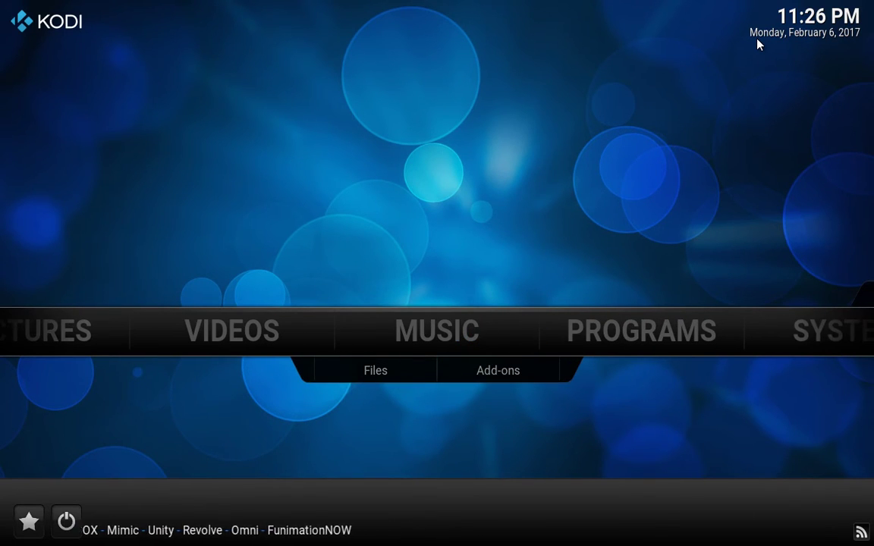
{"action": "left_click", "coordinate": [271, 343]}
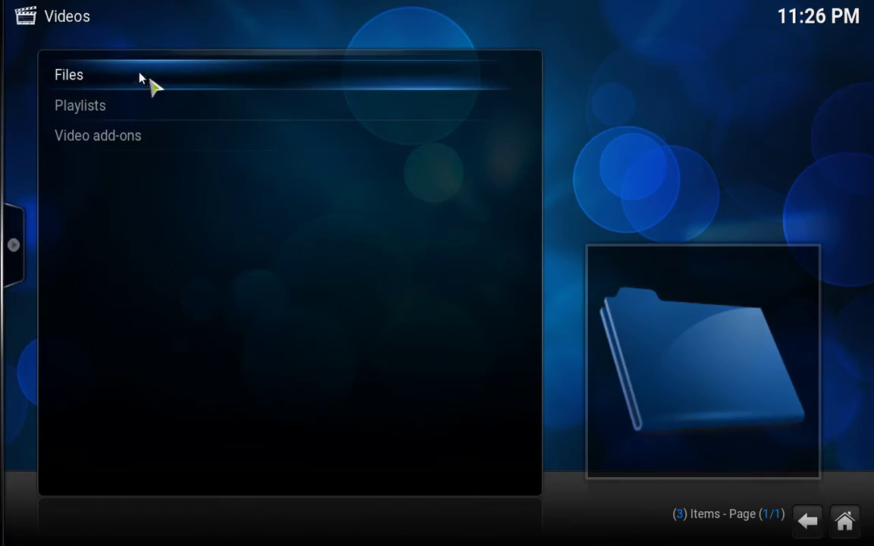
{"action": "left_click", "coordinate": [132, 141]}
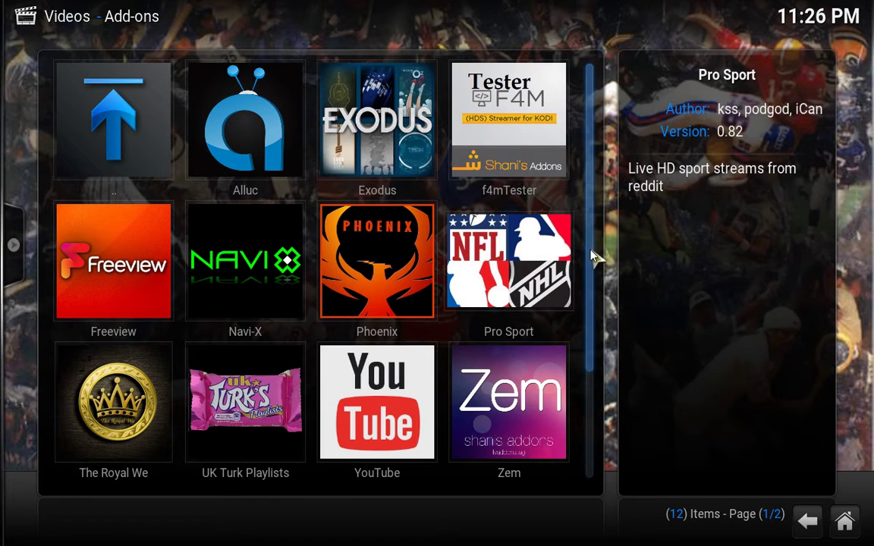
{"action": "scroll", "coordinate": [595, 250], "scroll_direction": "down", "scroll_amount": 1}
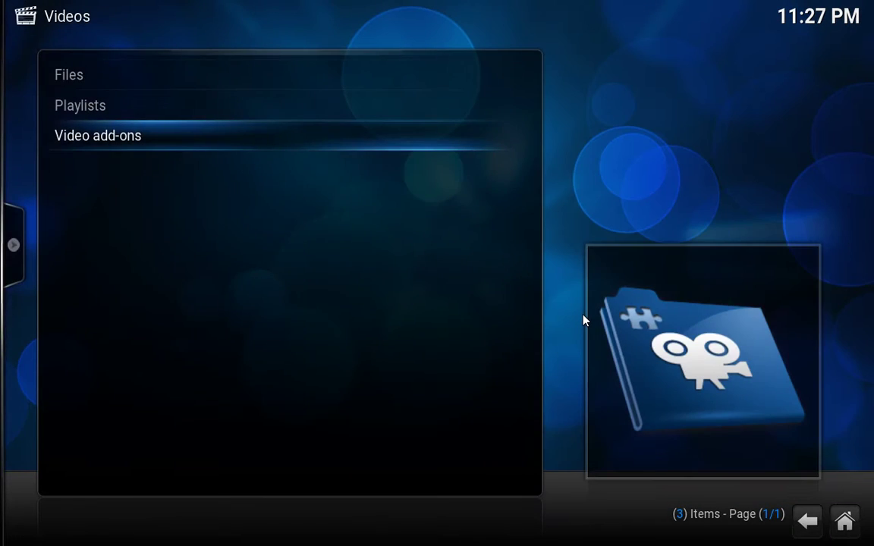
{"action": "key", "text": "Escape"}
{"action": "key", "text": "Right"}
{"action": "key", "text": "Right"}
{"action": "key", "text": "Right"}
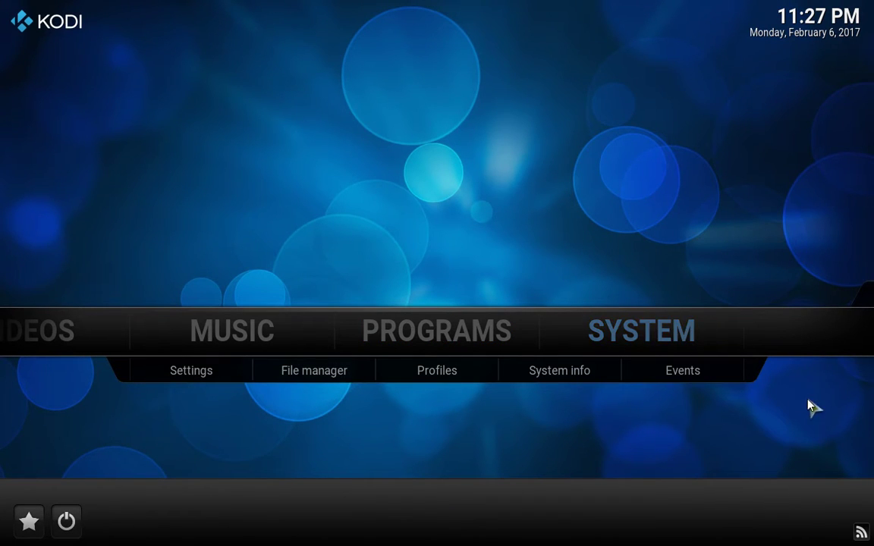
{"action": "left_click", "coordinate": [314, 374]}
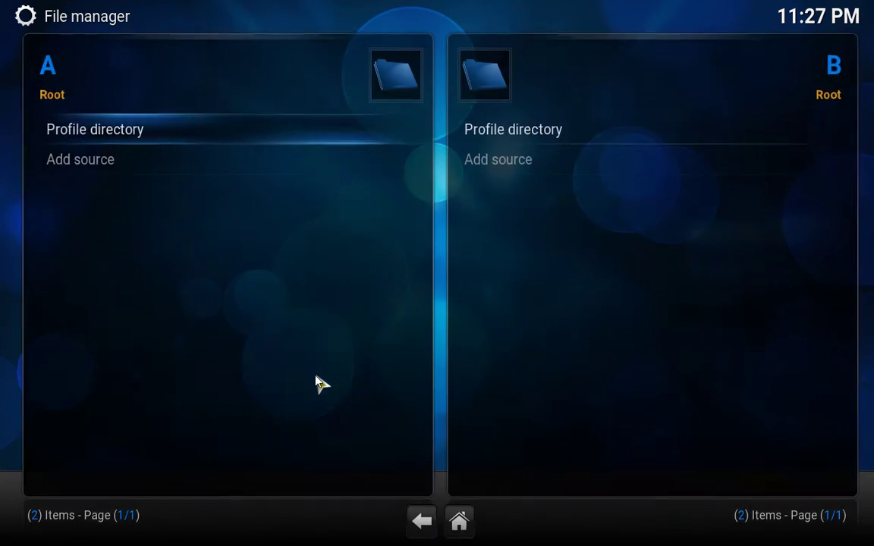
{"action": "left_click", "coordinate": [130, 162]}
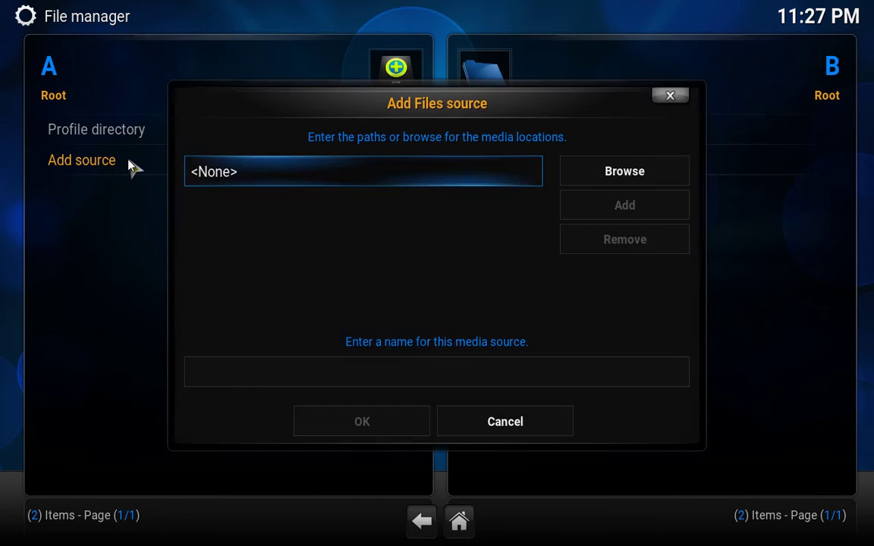
{"action": "left_click", "coordinate": [267, 176]}
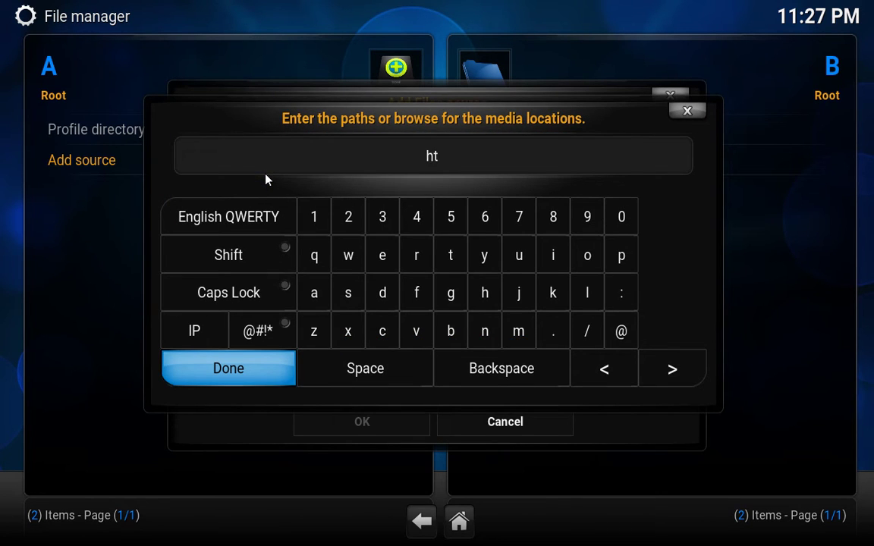
{"action": "type", "text": "http://fus"}
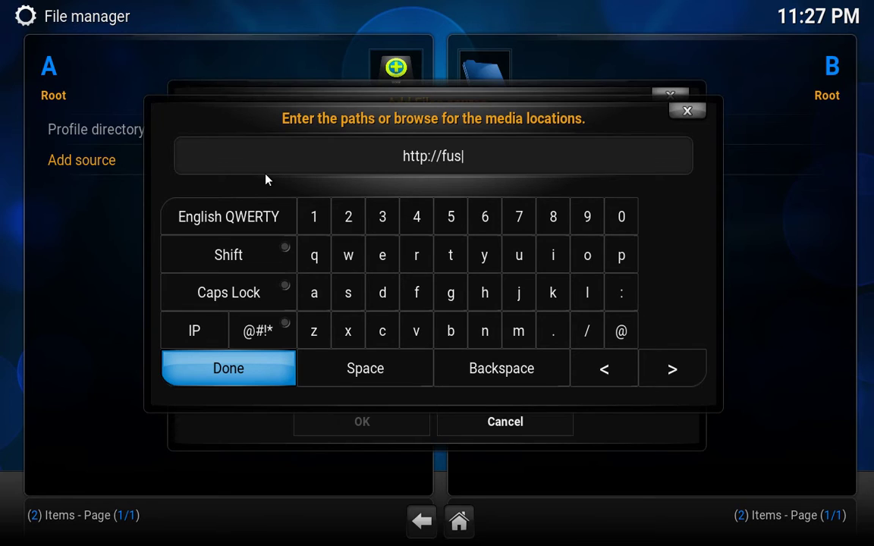
{"action": "type", "text": "ion.tvaddons.ag"}
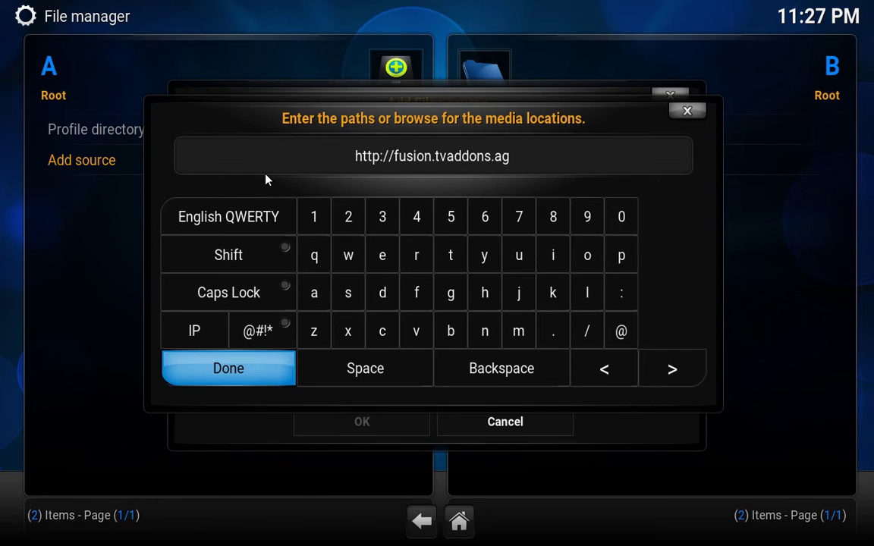
{"action": "left_click", "coordinate": [207, 368]}
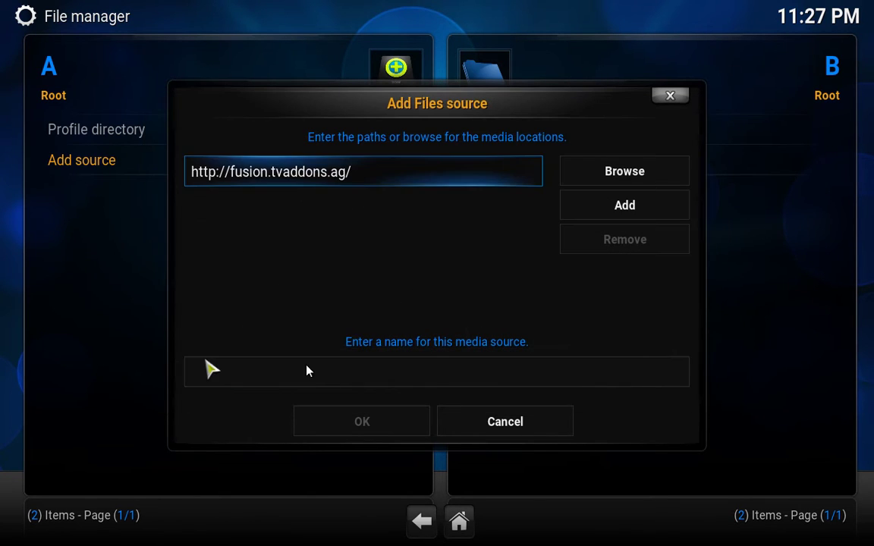
{"action": "type", "text": "Fusion"}
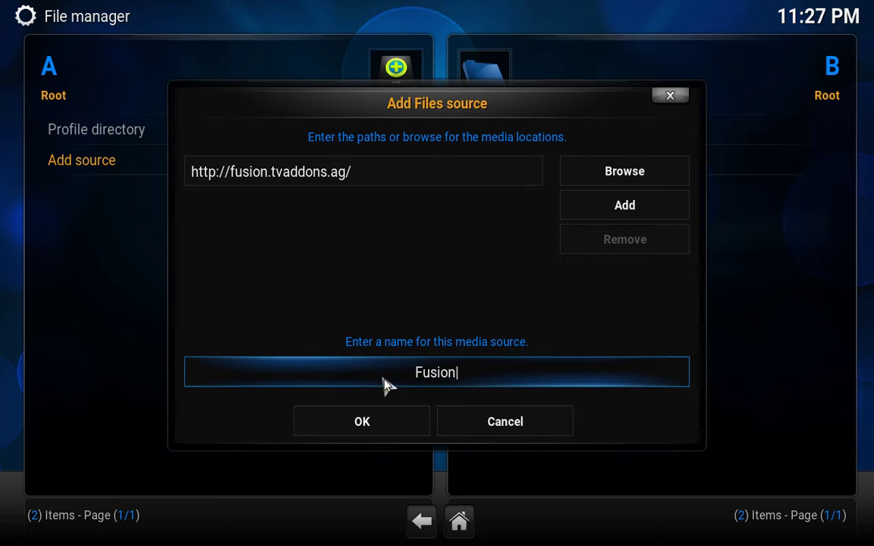
{"action": "left_click", "coordinate": [388, 421]}
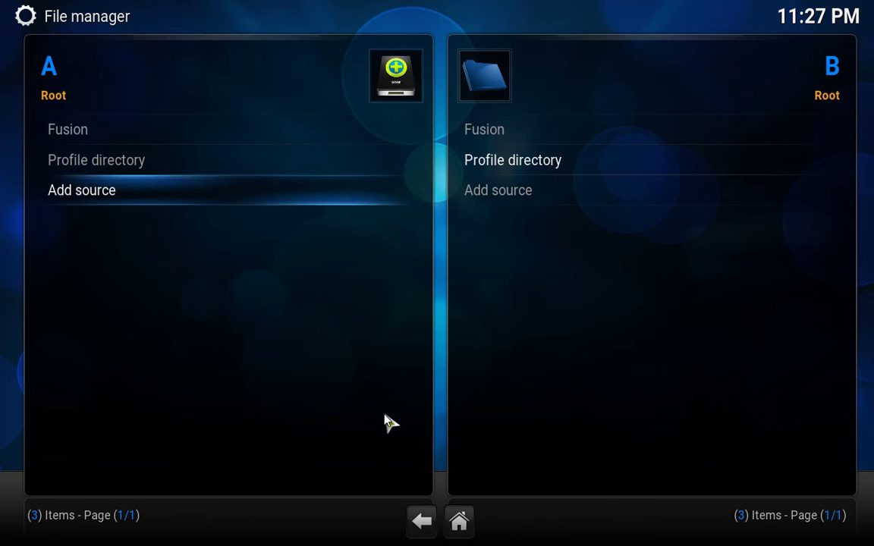
{"action": "key", "text": "Escape"}
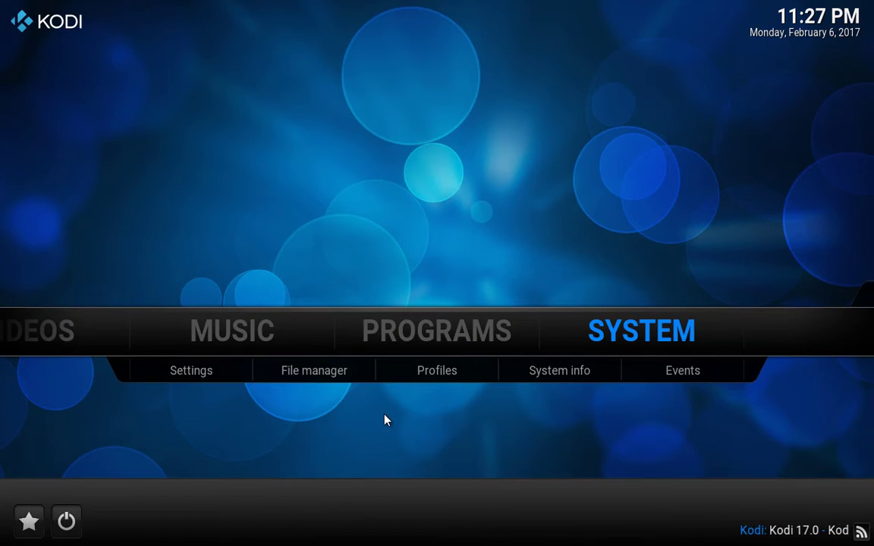
Install the add-on plugin.program.indigo-1.0.1.zip from the begin-here folder of the Fusion source
{"action": "left_click", "coordinate": [644, 335]}
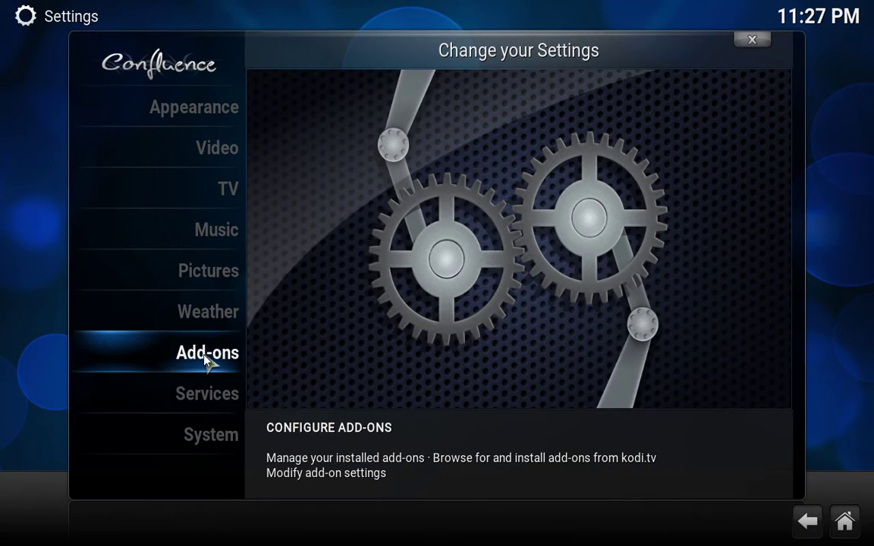
{"action": "left_click", "coordinate": [206, 351]}
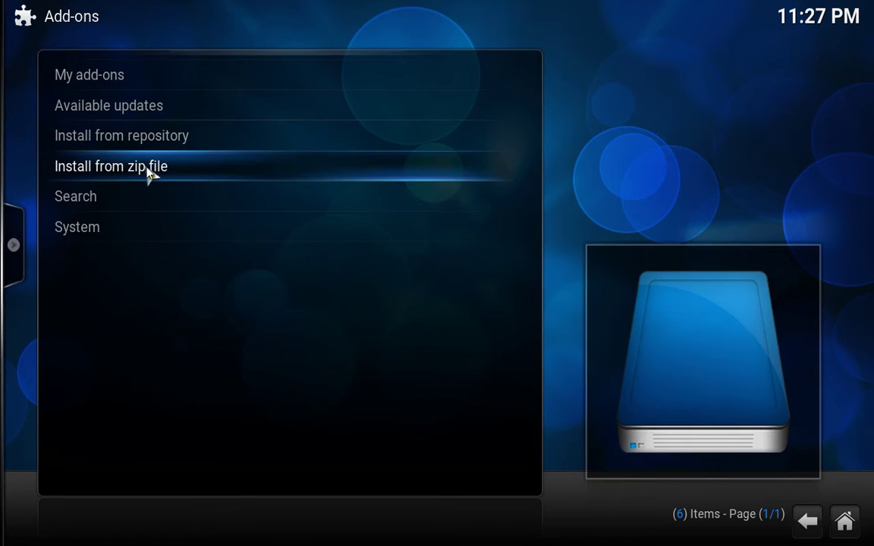
{"action": "left_click", "coordinate": [152, 171]}
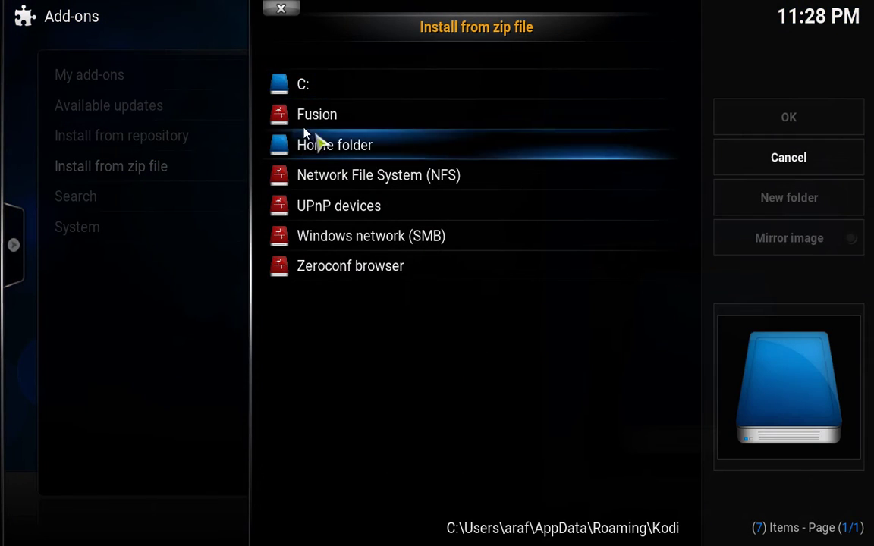
{"action": "left_click", "coordinate": [324, 122]}
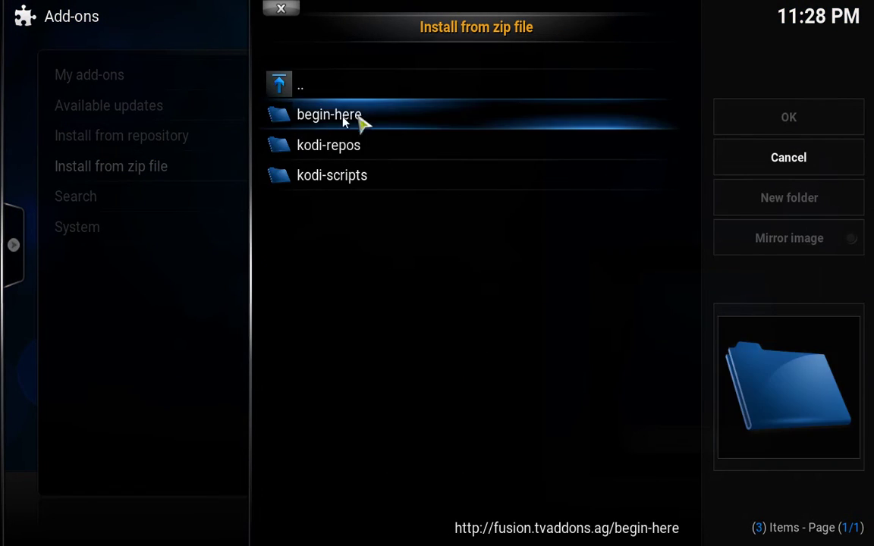
{"action": "left_click", "coordinate": [357, 117]}
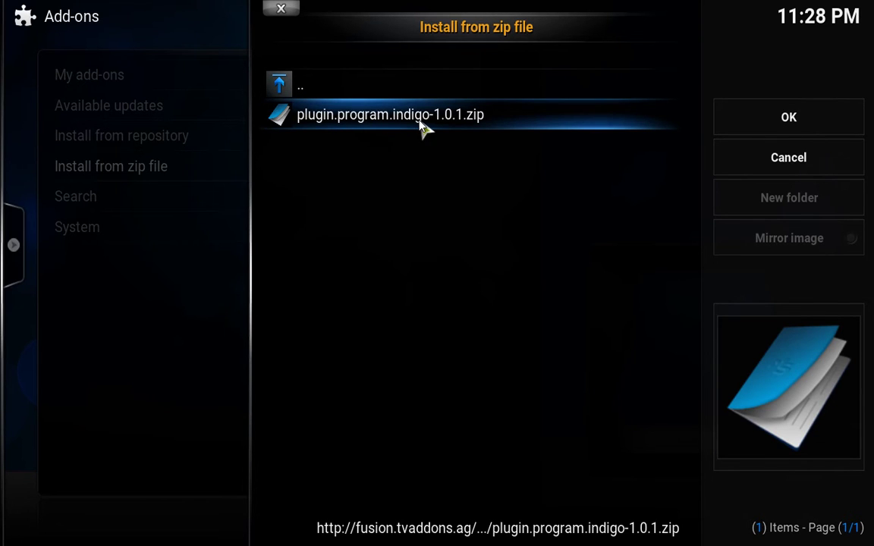
{"action": "left_click", "coordinate": [391, 122]}
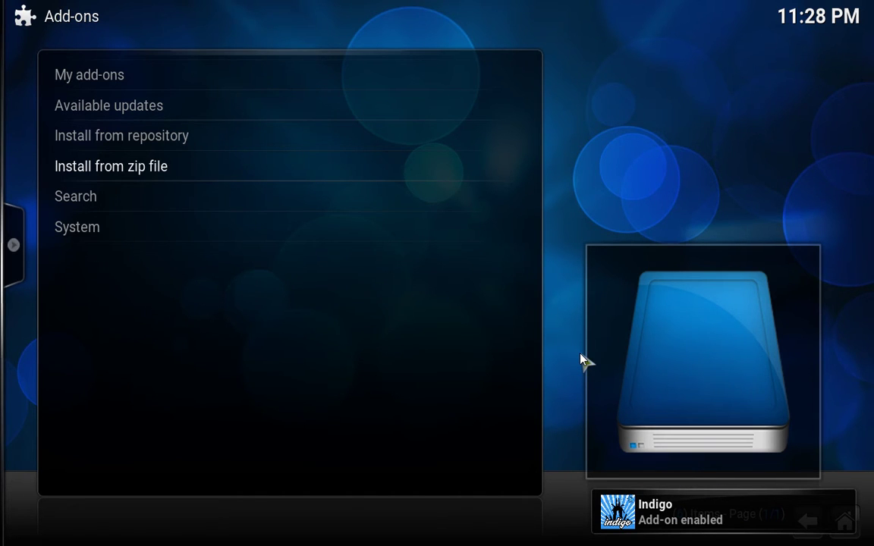
Launch the Indigo program add-on from the home screen and open its Backup / Restore section
{"action": "left_click", "coordinate": [845, 522]}
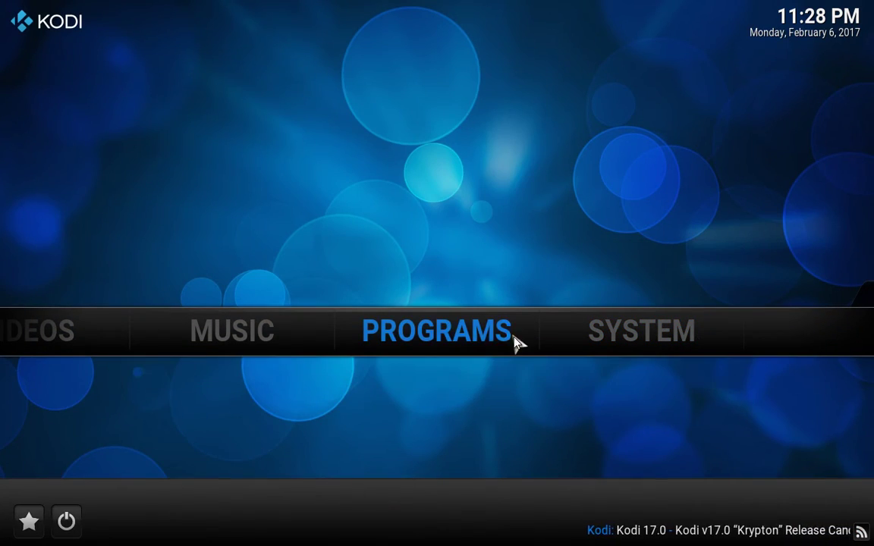
{"action": "left_click", "coordinate": [488, 342]}
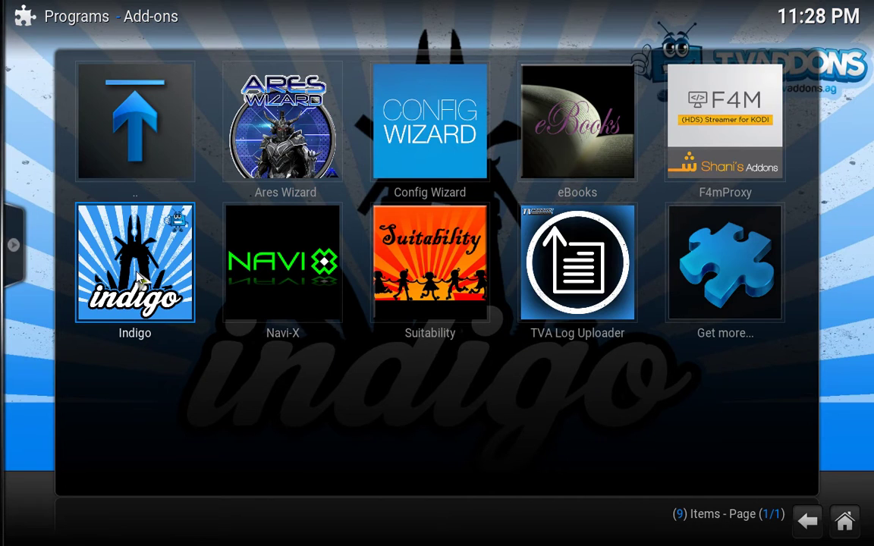
{"action": "left_click", "coordinate": [139, 279]}
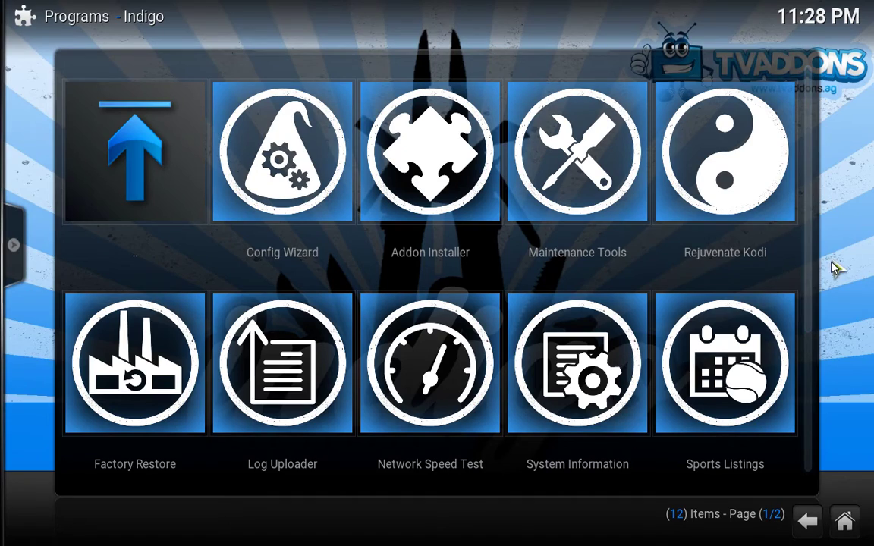
{"action": "scroll", "coordinate": [827, 287], "scroll_direction": "down", "scroll_amount": 1}
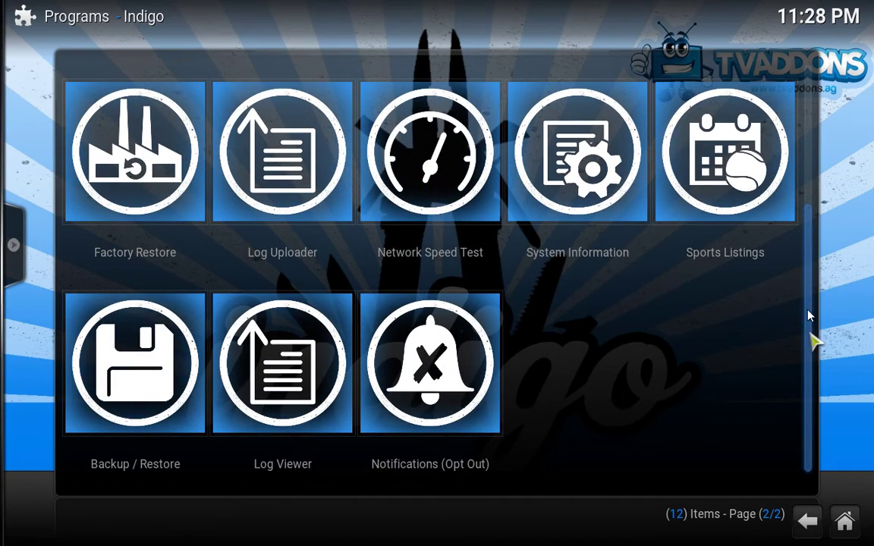
{"action": "scroll", "coordinate": [814, 258], "scroll_direction": "up", "scroll_amount": 1}
{"action": "scroll", "coordinate": [815, 285], "scroll_direction": "down", "scroll_amount": 1}
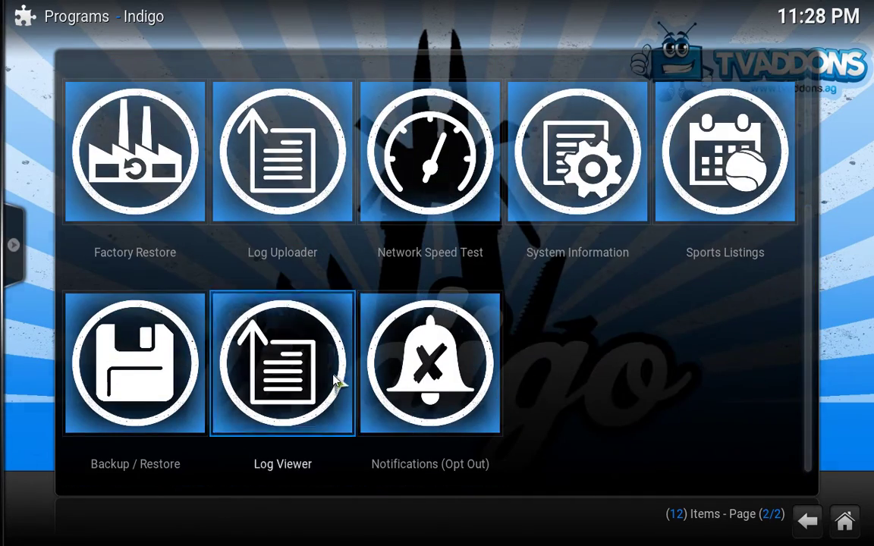
{"action": "left_click", "coordinate": [156, 398]}
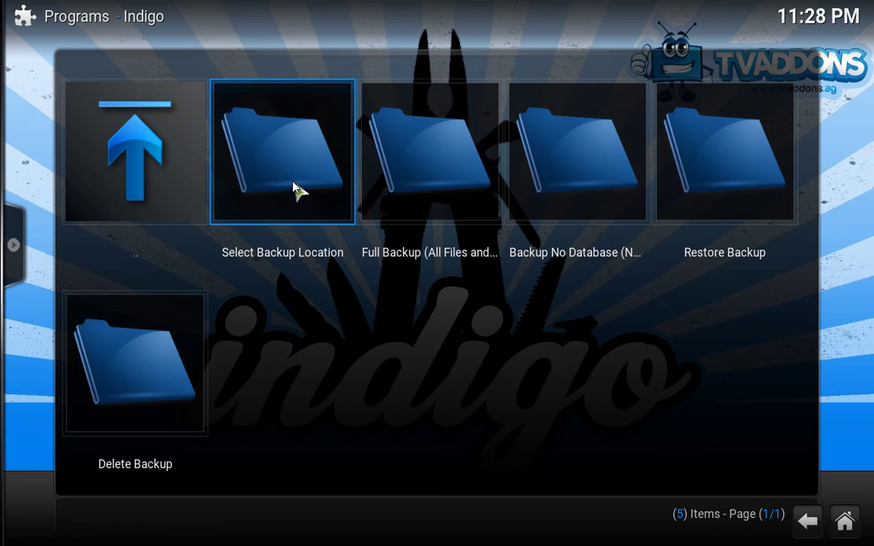
Set Indigo's backup storage location to the Kodi BackUP folder on the C: drive
{"action": "left_click", "coordinate": [280, 185]}
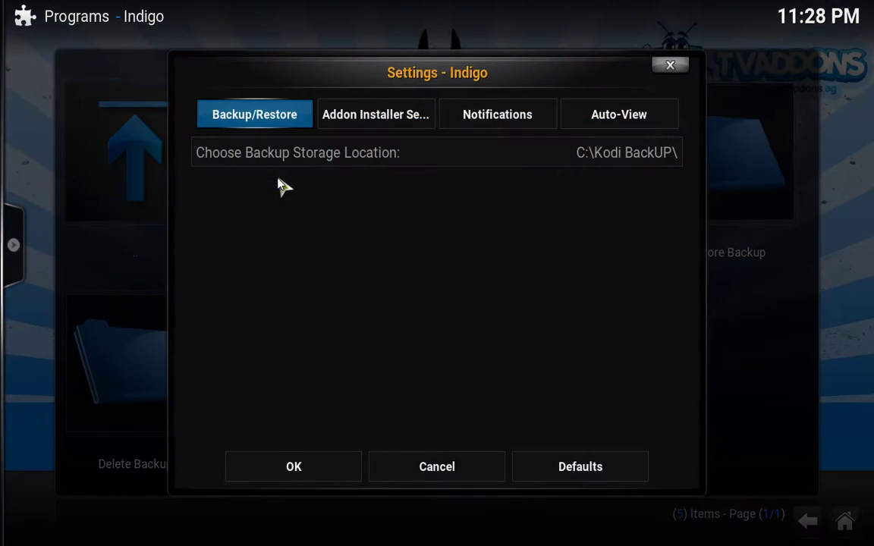
{"action": "left_click", "coordinate": [381, 160]}
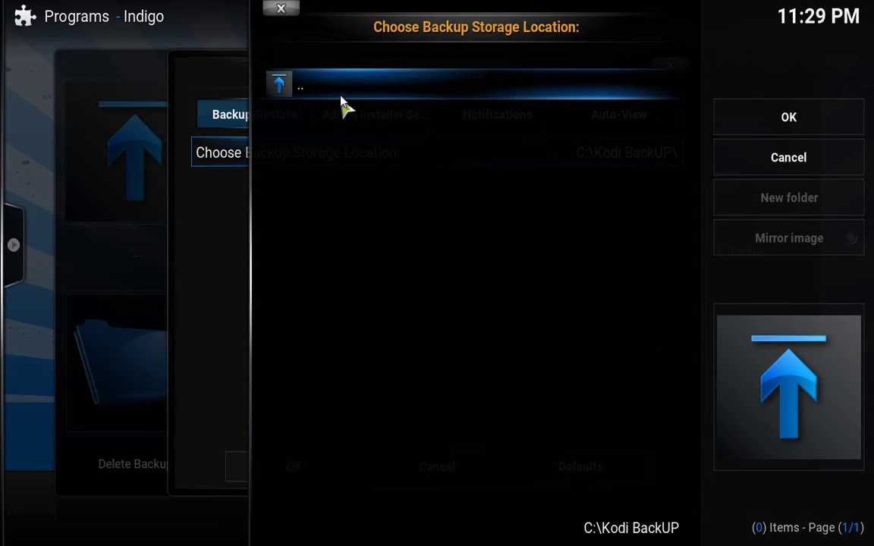
{"action": "left_click", "coordinate": [342, 97]}
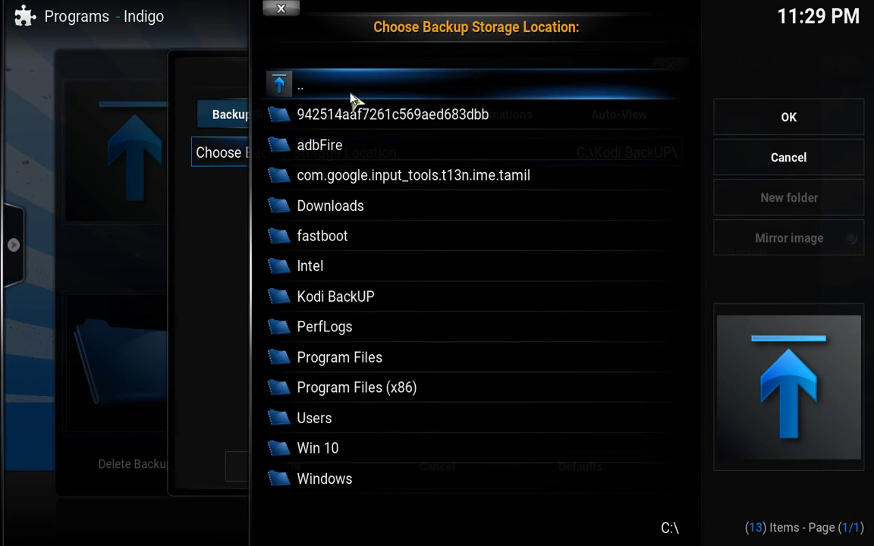
{"action": "left_click", "coordinate": [353, 93]}
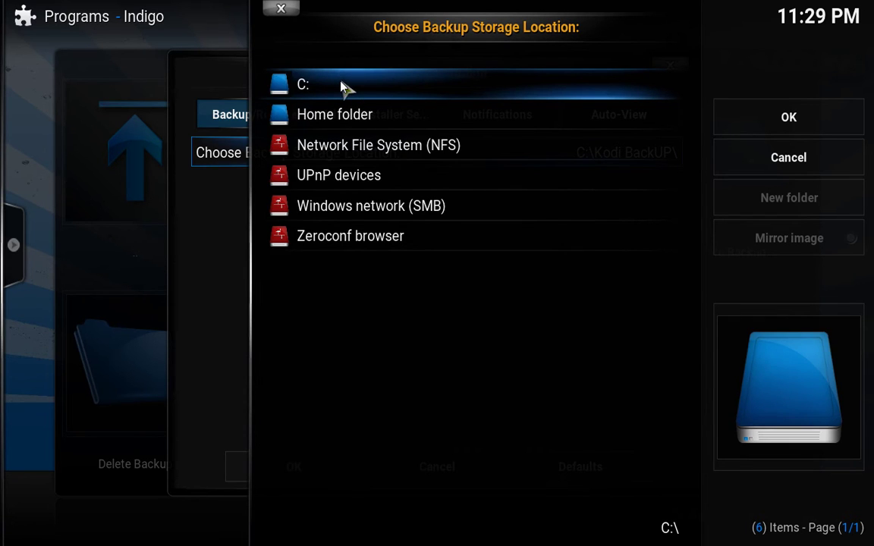
{"action": "left_click", "coordinate": [344, 82]}
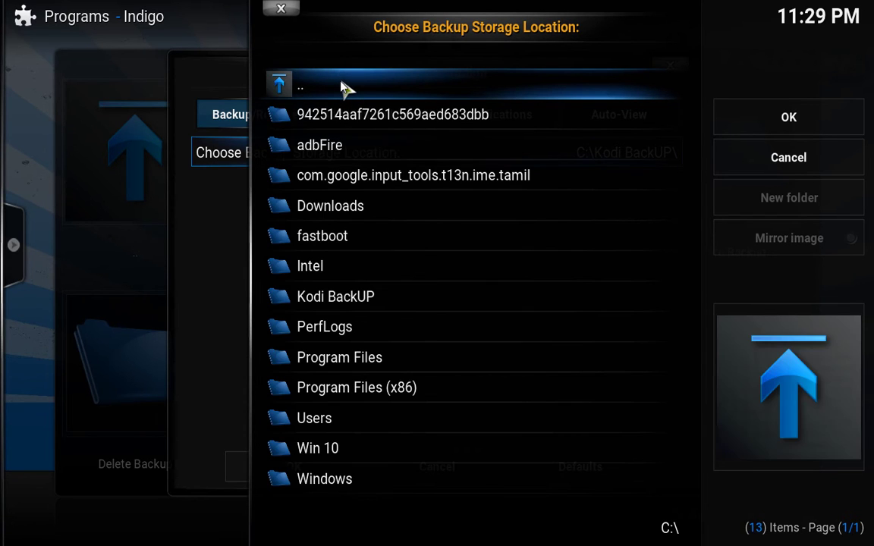
{"action": "left_click", "coordinate": [372, 304]}
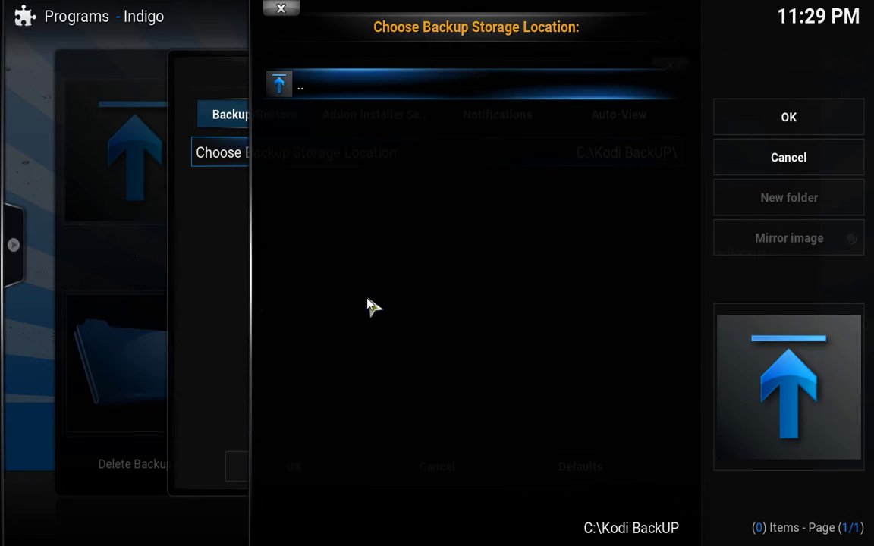
{"action": "left_click", "coordinate": [803, 131]}
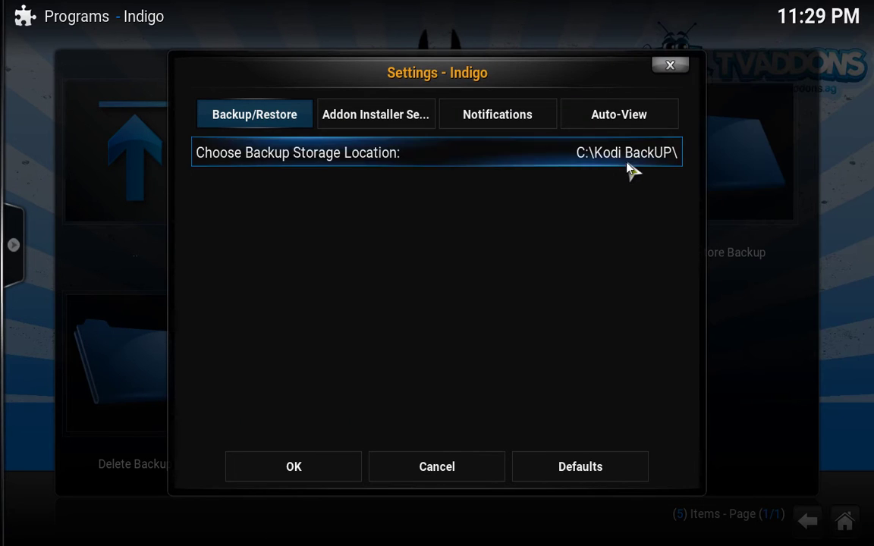
Review Indigo's add-on installer section and notification settings, and accept the settings with the chosen backup location
{"action": "left_click", "coordinate": [361, 113]}
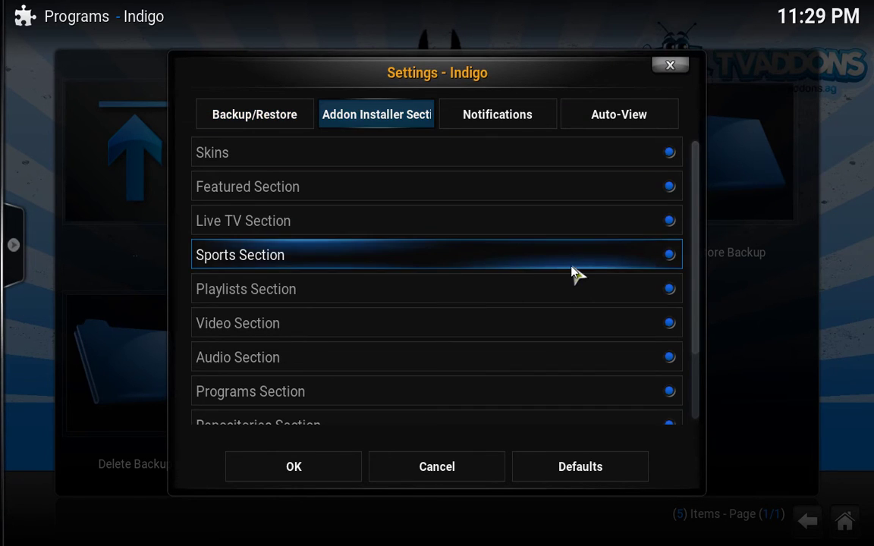
{"action": "left_click_drag", "start_coordinate": [703, 277], "coordinate": [702, 366]}
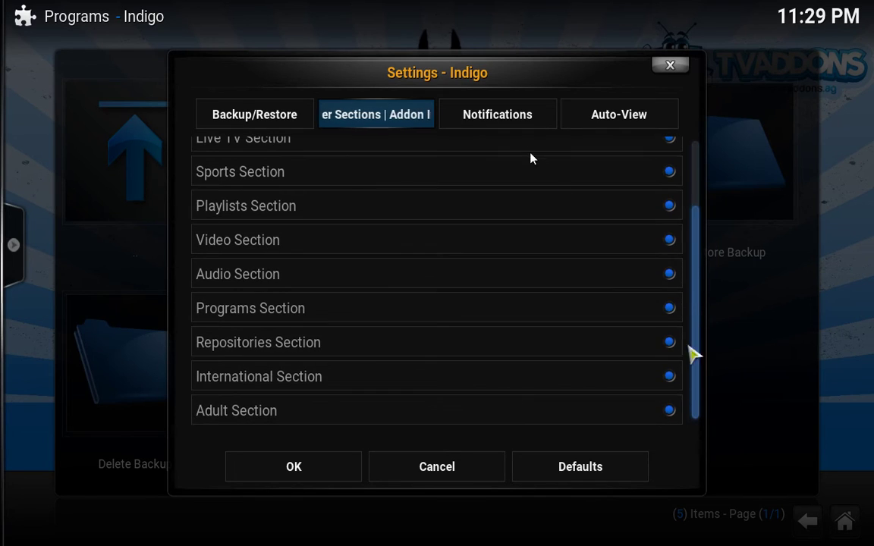
{"action": "left_click", "coordinate": [514, 123]}
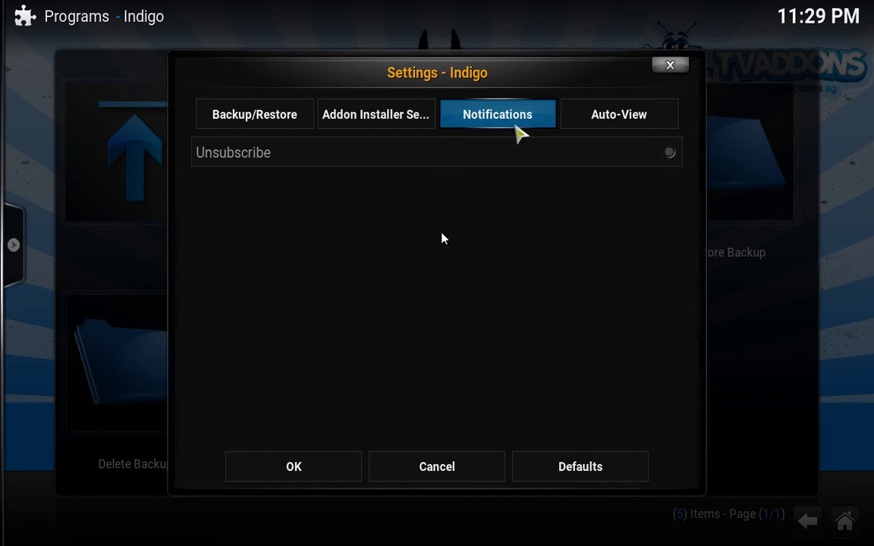
{"action": "left_click", "coordinate": [307, 477]}
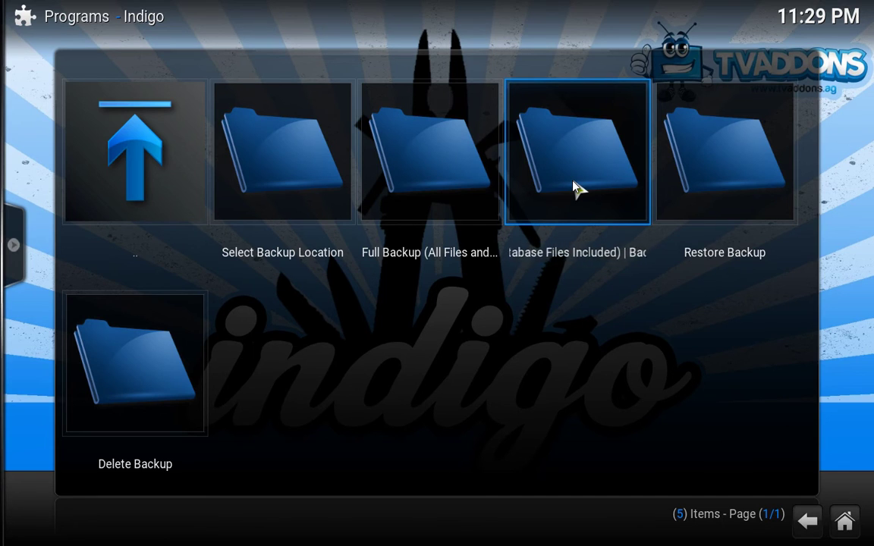
Create a full backup of all files and folders named Backup 6.2.17 and dismiss the completion message
{"action": "left_click", "coordinate": [455, 172]}
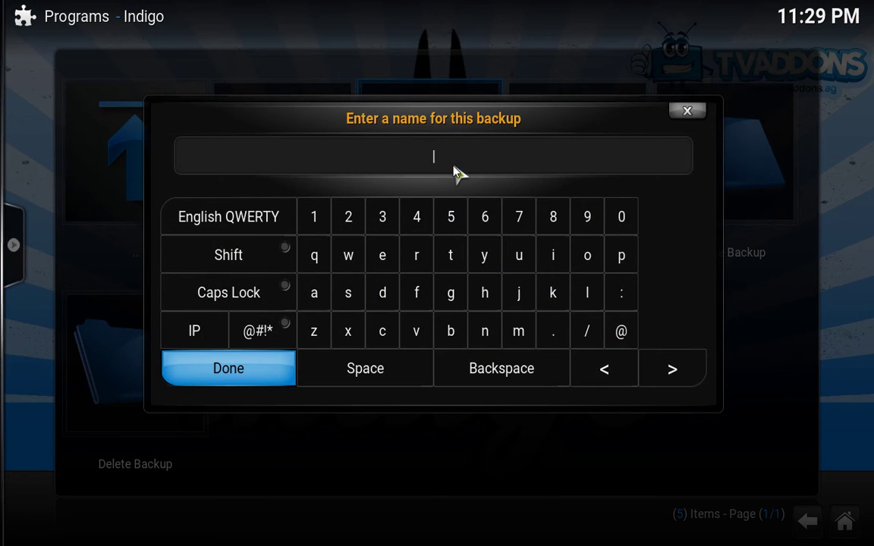
{"action": "type", "text": "Backup 6."}
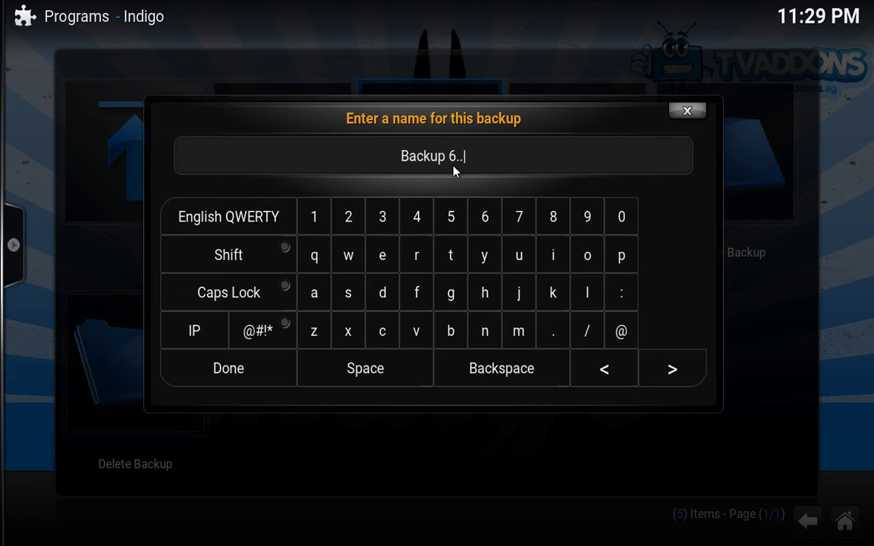
{"action": "type", "text": "2"}
{"action": "left_click", "coordinate": [245, 366]}
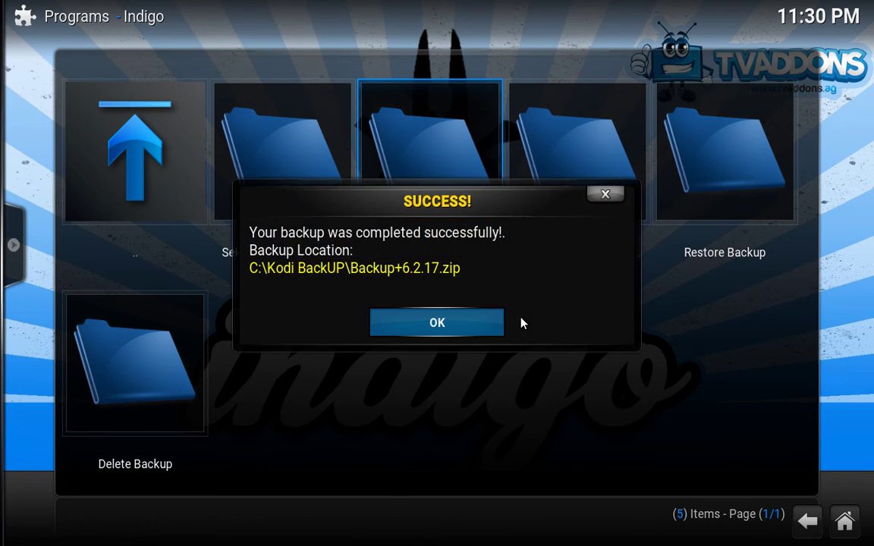
{"action": "left_click", "coordinate": [452, 325]}
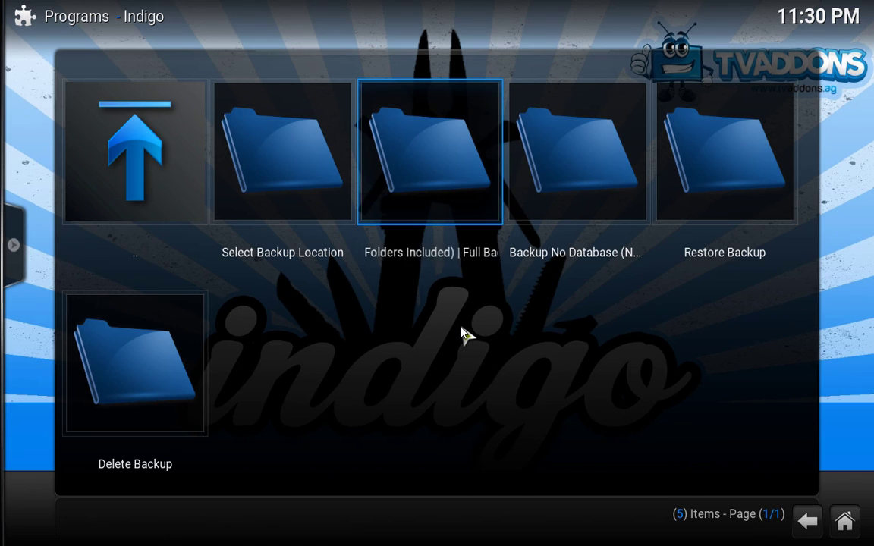
Switch to File Explorer, check the backup archives in C:\Kodi BackUP, and return to Kodi
{"action": "key", "text": "alt+Tab"}
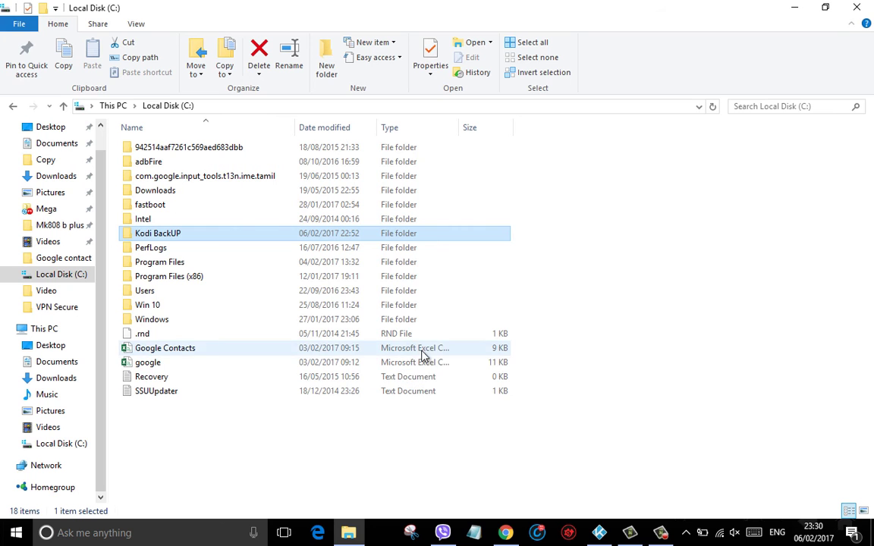
{"action": "left_click", "coordinate": [182, 233]}
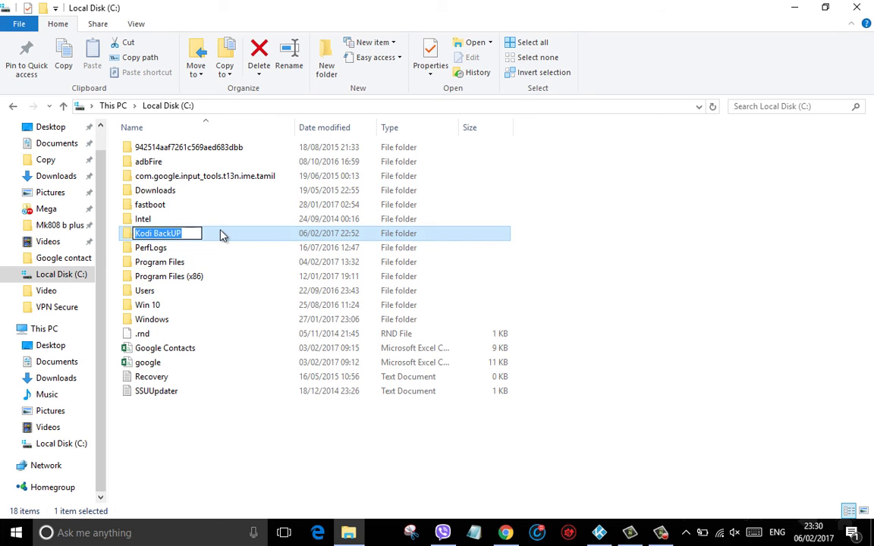
{"action": "double_click", "coordinate": [220, 234]}
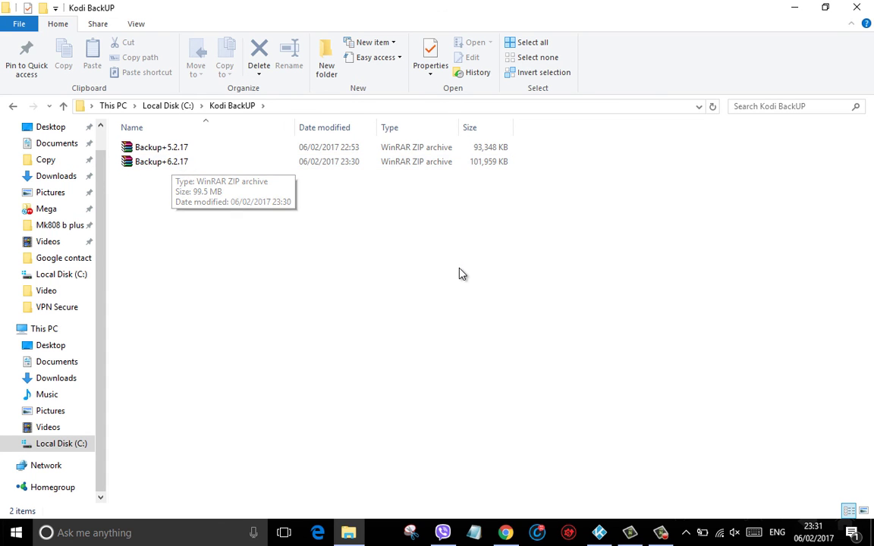
{"action": "left_click", "coordinate": [796, 9]}
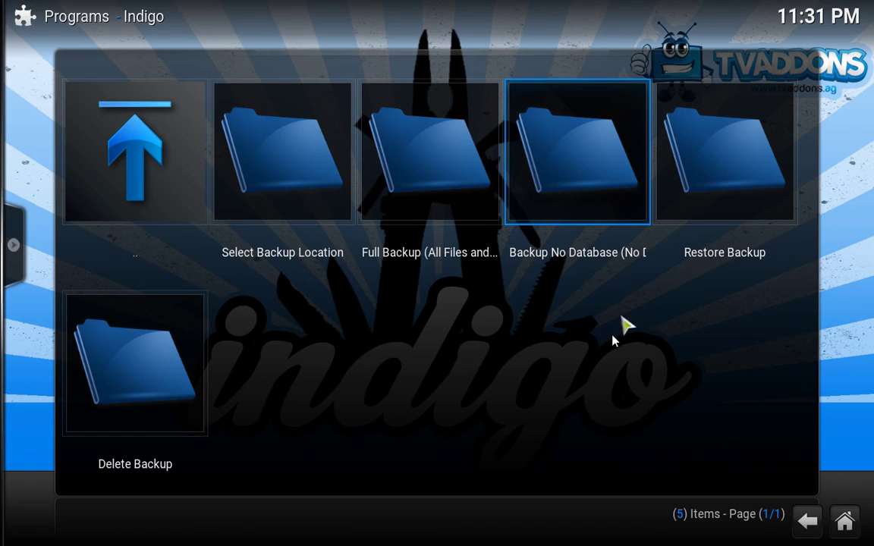